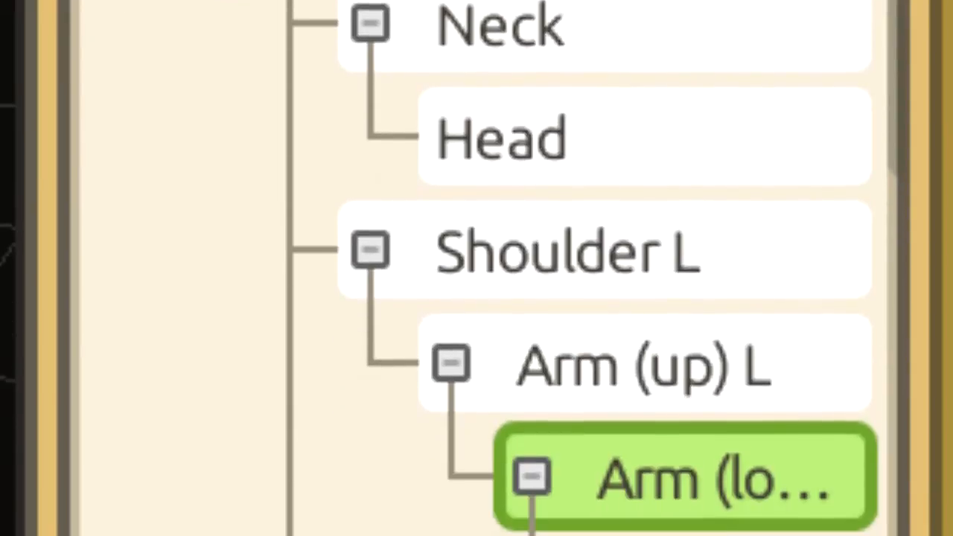
Step: Select arm blocks of the humanoid model and adjust them to demonstrate how attached parts follow
{"action": "left_click", "coordinate": [726, 483]}
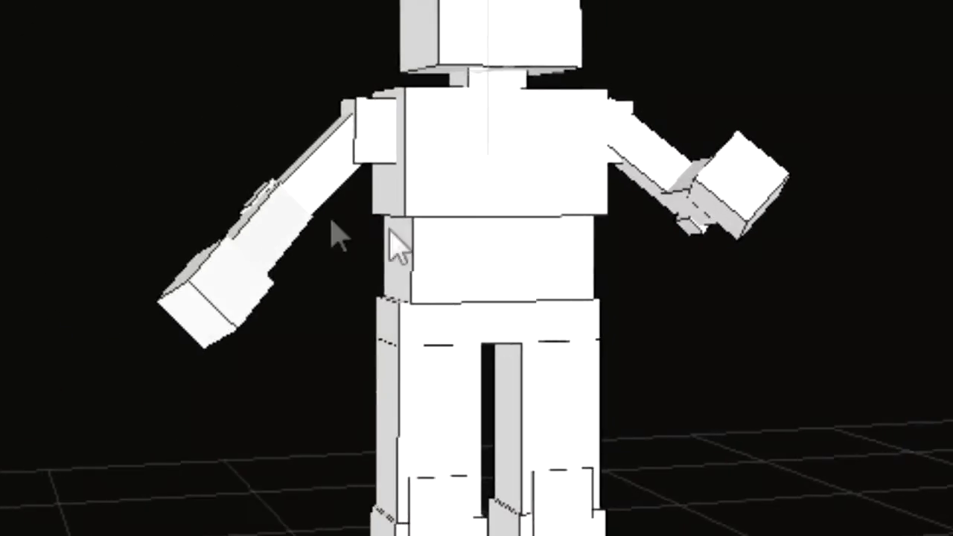
{"action": "left_click", "coordinate": [305, 193]}
{"action": "middle_click_drag", "start_coordinate": [905, 242], "coordinate": [952, 281]}
{"action": "left_click_drag", "start_coordinate": [584, 175], "coordinate": [560, 174]}
{"action": "left_click", "coordinate": [515, 242]}
{"action": "left_click_drag", "start_coordinate": [666, 231], "coordinate": [668, 188]}
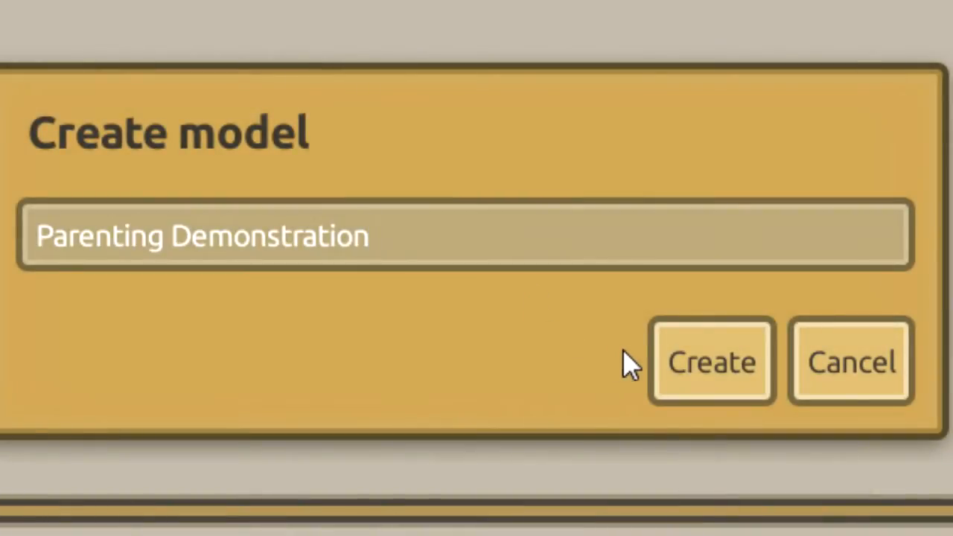
Step: Create the model Parenting Demonstration and shift its upper block along the Z axis
{"action": "left_click", "coordinate": [704, 361]}
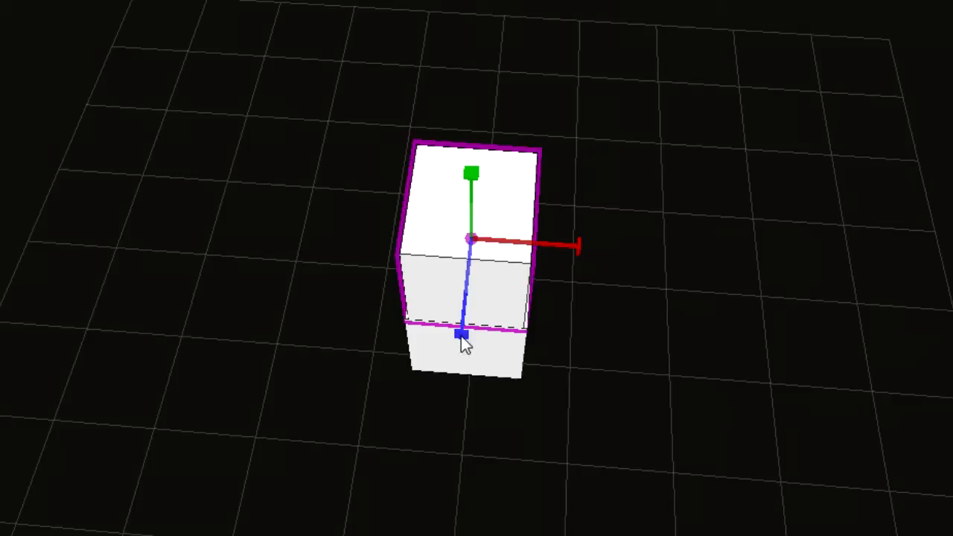
{"action": "left_click", "coordinate": [617, 330]}
{"action": "scroll", "coordinate": [618, 330], "scroll_direction": "up", "scroll_amount": 4}
{"action": "middle_click_drag", "start_coordinate": [616, 319], "coordinate": [417, 324]}
{"action": "scroll", "coordinate": [637, 304], "scroll_direction": "up", "scroll_amount": 3}
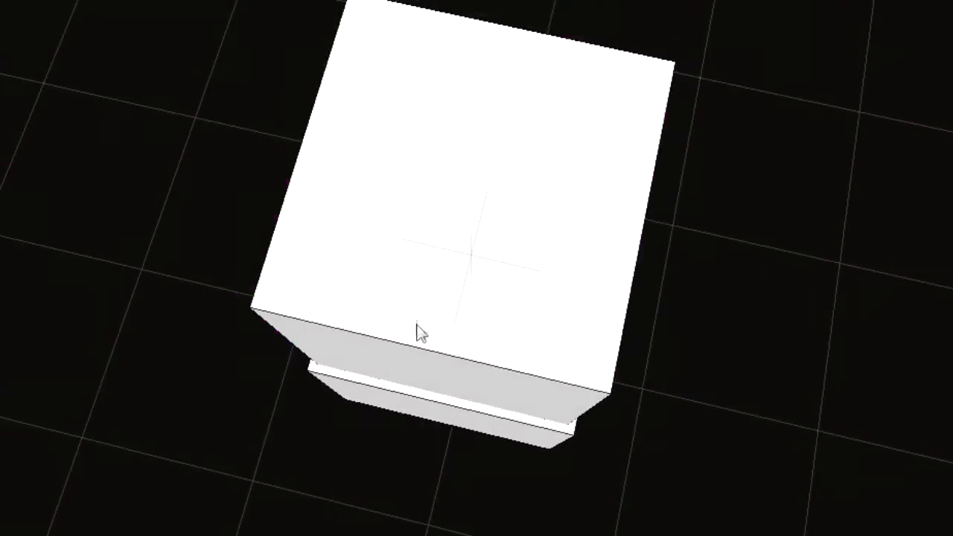
{"action": "left_click", "coordinate": [419, 333]}
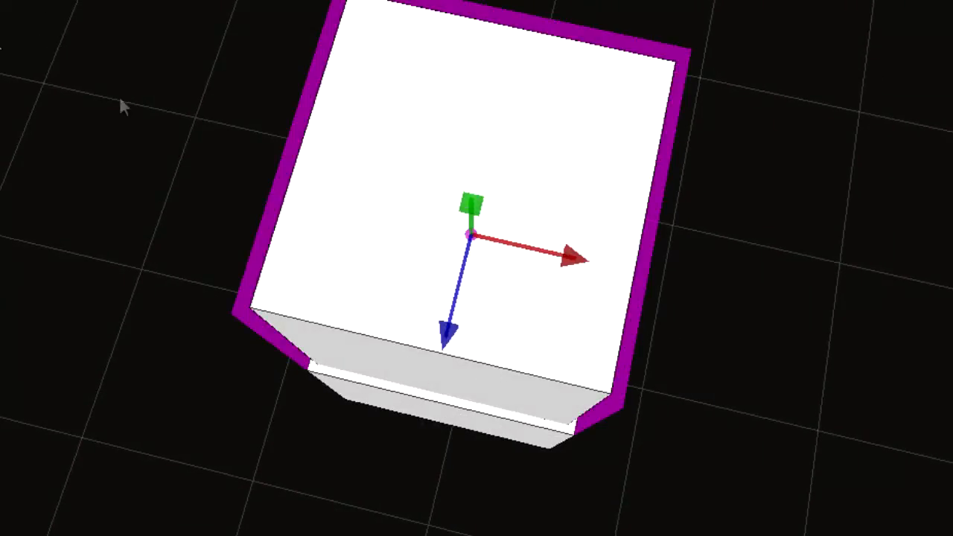
{"action": "mouse_move", "coordinate": [450, 356]}
{"action": "left_mouse_down"}
{"action": "mouse_move", "coordinate": [450, 372]}
{"action": "mouse_move", "coordinate": [454, 344]}
{"action": "mouse_move", "coordinate": [454, 356]}
{"action": "left_mouse_up"}
{"action": "middle_click_drag", "start_coordinate": [550, 364], "coordinate": [514, 105]}
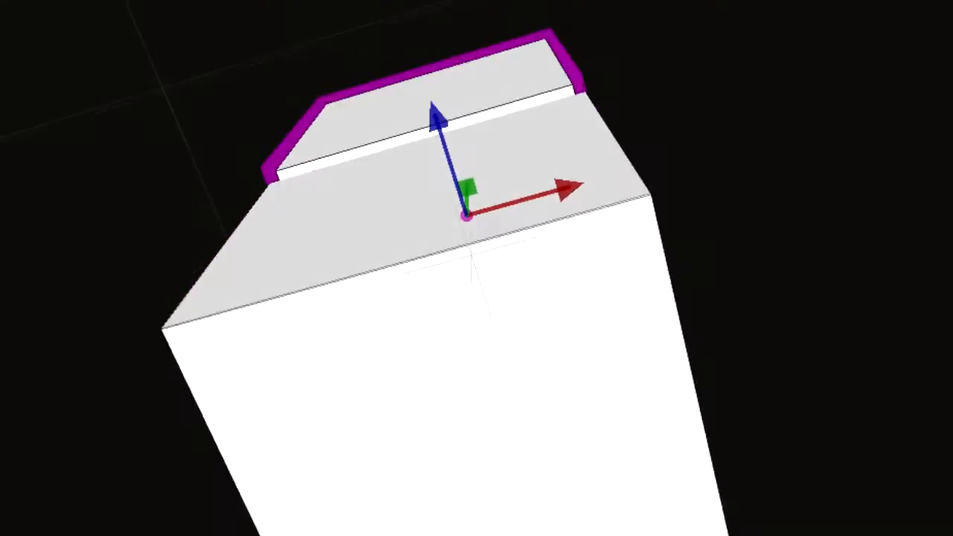
{"action": "left_click_drag", "start_coordinate": [433, 111], "coordinate": [440, 134]}
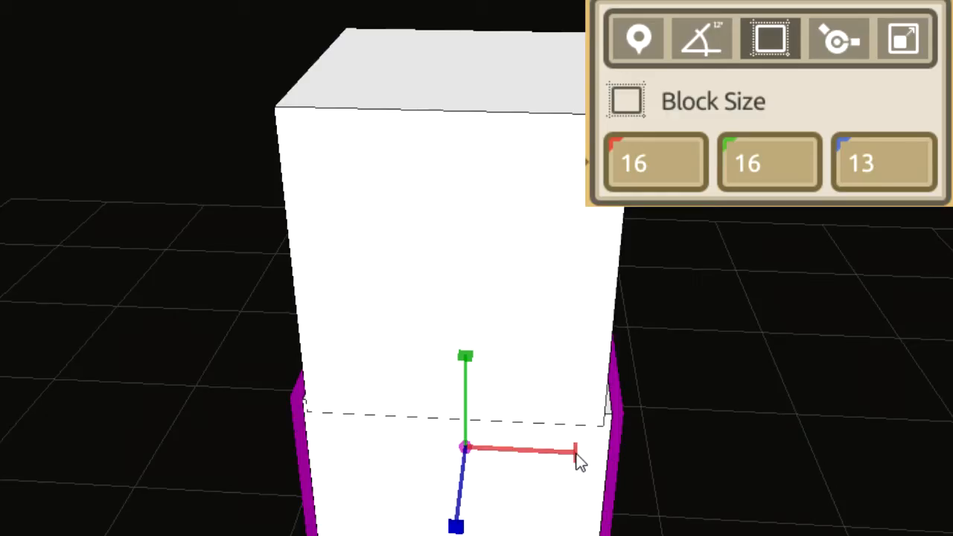
Step: Narrow the lower block along X and shift the upper block along Z
{"action": "left_click_drag", "start_coordinate": [572, 455], "coordinate": [521, 469]}
{"action": "left_click", "coordinate": [596, 387]}
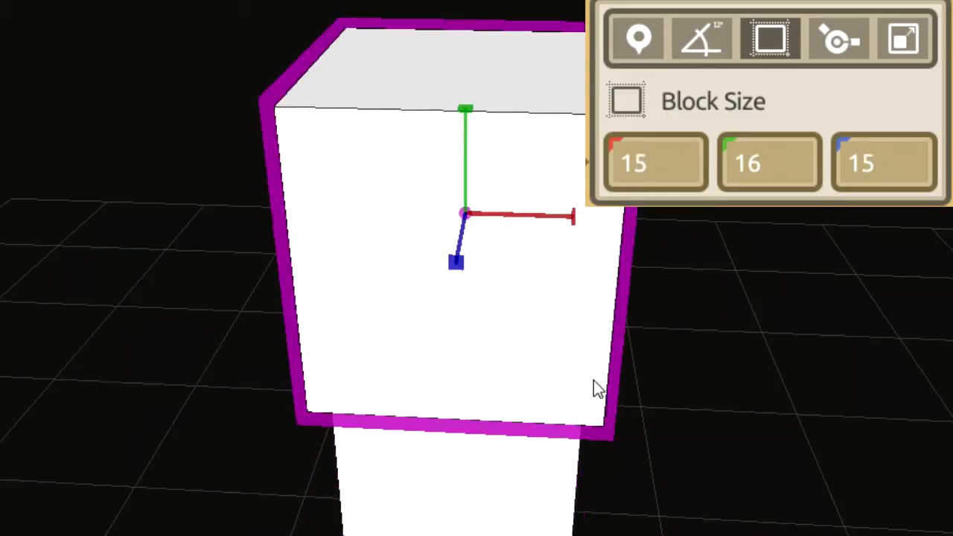
{"action": "left_click", "coordinate": [638, 39]}
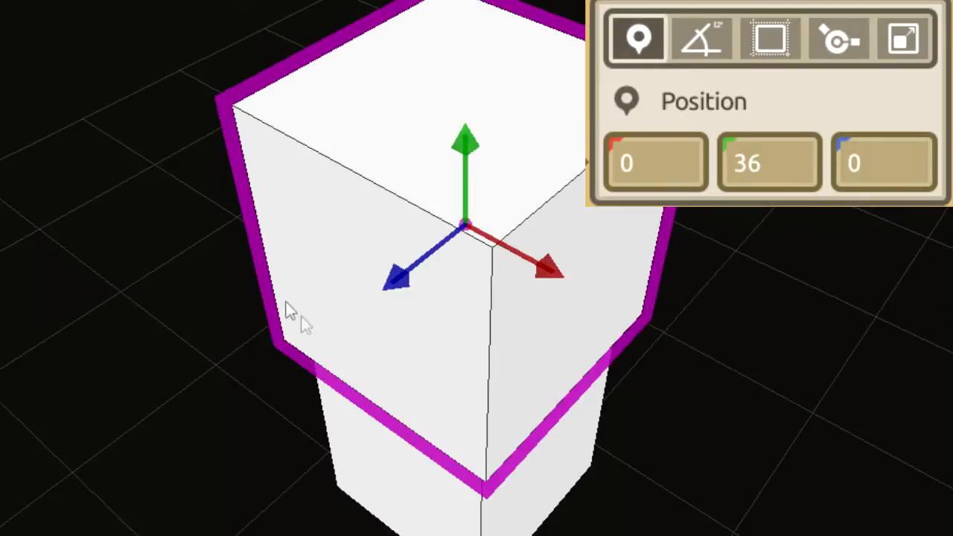
{"action": "left_click_drag", "start_coordinate": [407, 289], "coordinate": [432, 274]}
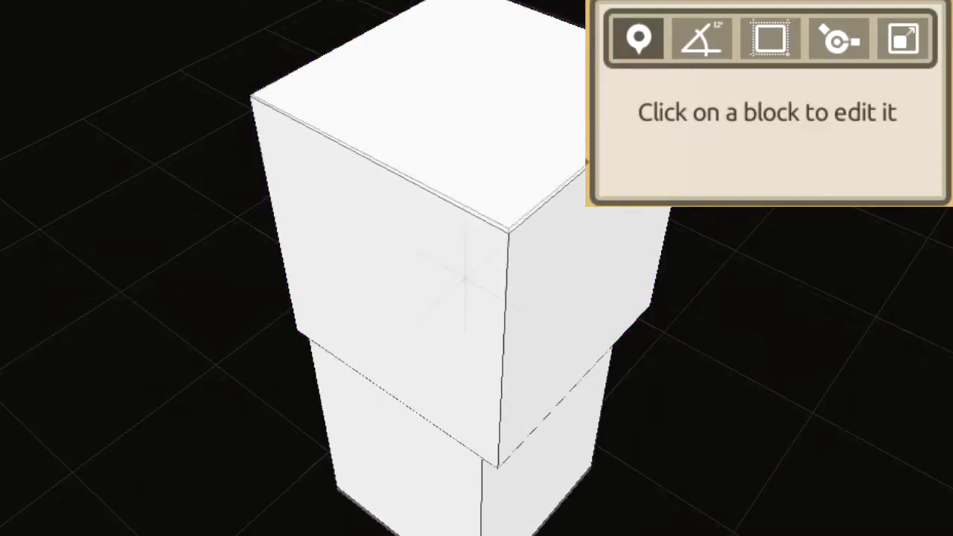
{"action": "middle_click_drag", "start_coordinate": [507, 365], "coordinate": [506, 208]}
{"action": "middle_click_drag", "start_coordinate": [407, 309], "coordinate": [477, 423]}
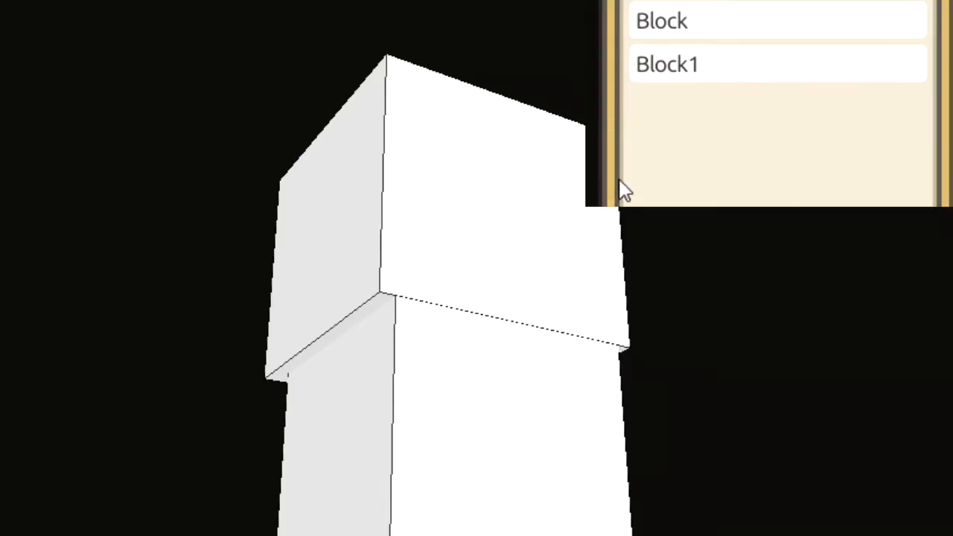
Step: Make Block1 a child of Block, and move the parent block along Z to -7
{"action": "left_click", "coordinate": [473, 181]}
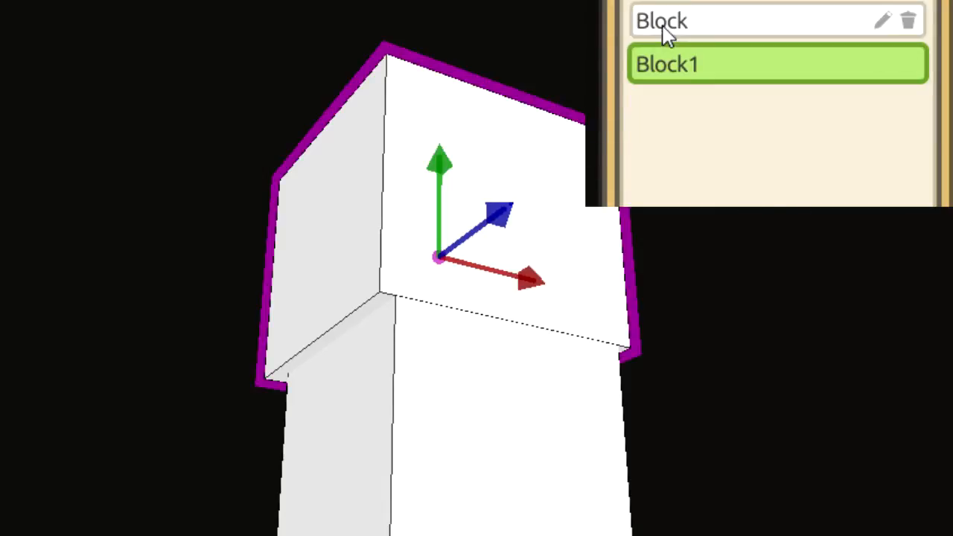
{"action": "left_click_drag", "start_coordinate": [655, 71], "coordinate": [739, 30]}
{"action": "left_click", "coordinate": [819, 245]}
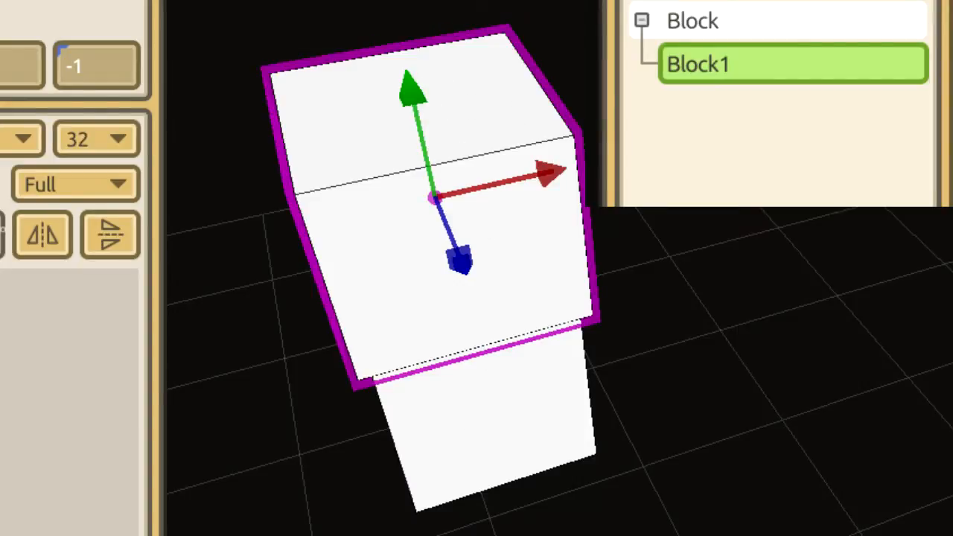
{"action": "left_click", "coordinate": [566, 380]}
{"action": "left_click_drag", "start_coordinate": [498, 453], "coordinate": [538, 532]}
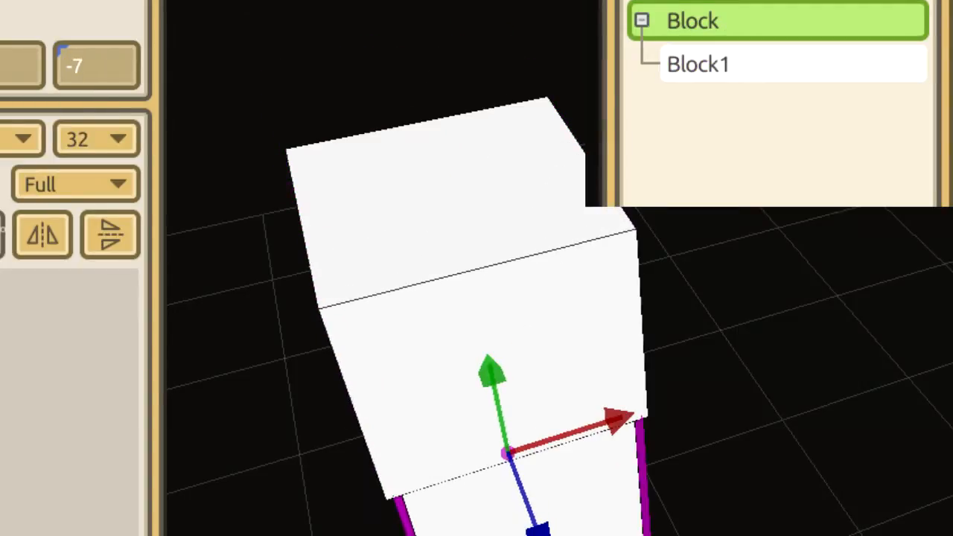
Step: Offset Block1 vertically from its pivot and lower it back, so that it pivots near its base
{"action": "left_click", "coordinate": [318, 92]}
{"action": "middle_click_drag", "start_coordinate": [318, 93], "coordinate": [469, 11]}
{"action": "left_click", "coordinate": [566, 245]}
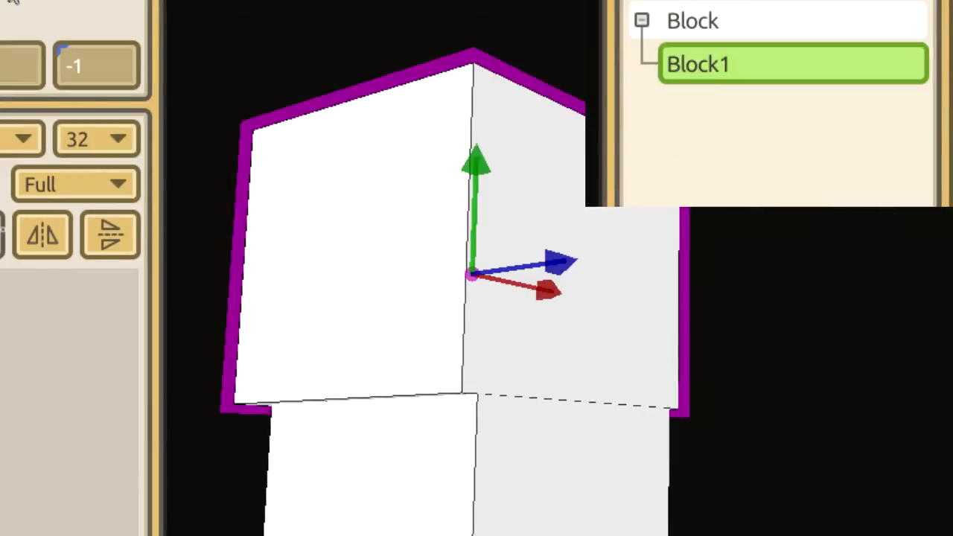
{"action": "key", "text": "v"}
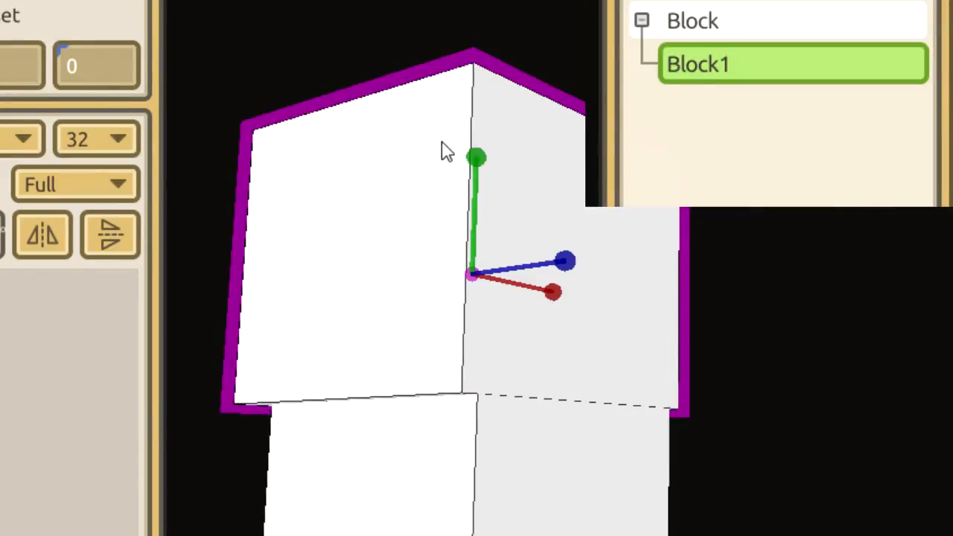
{"action": "left_click_drag", "start_coordinate": [477, 158], "coordinate": [489, 26]}
{"action": "key", "text": "v"}
{"action": "left_click_drag", "start_coordinate": [480, 165], "coordinate": [484, 276]}
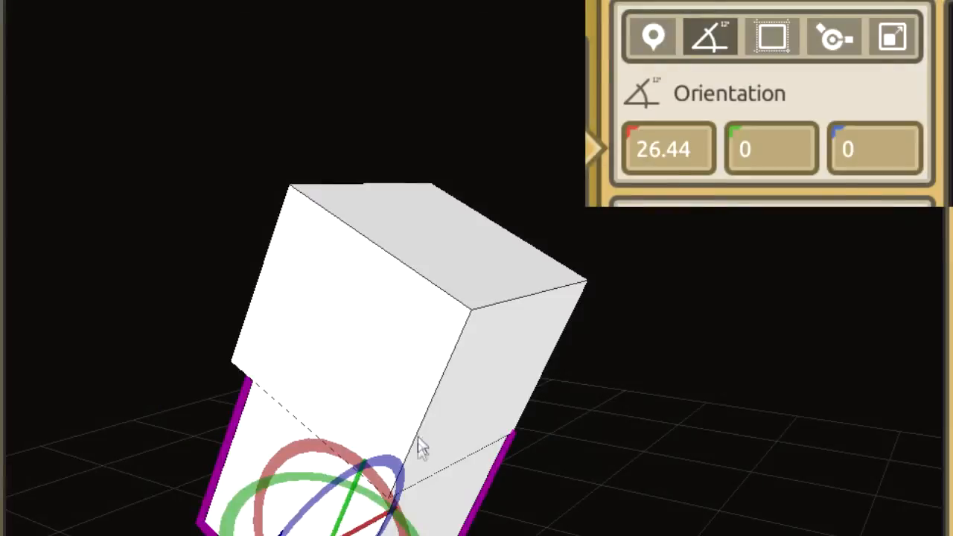
Step: Rotate the upper block about X, and reset its X orientation to 0
{"action": "left_click", "coordinate": [425, 389]}
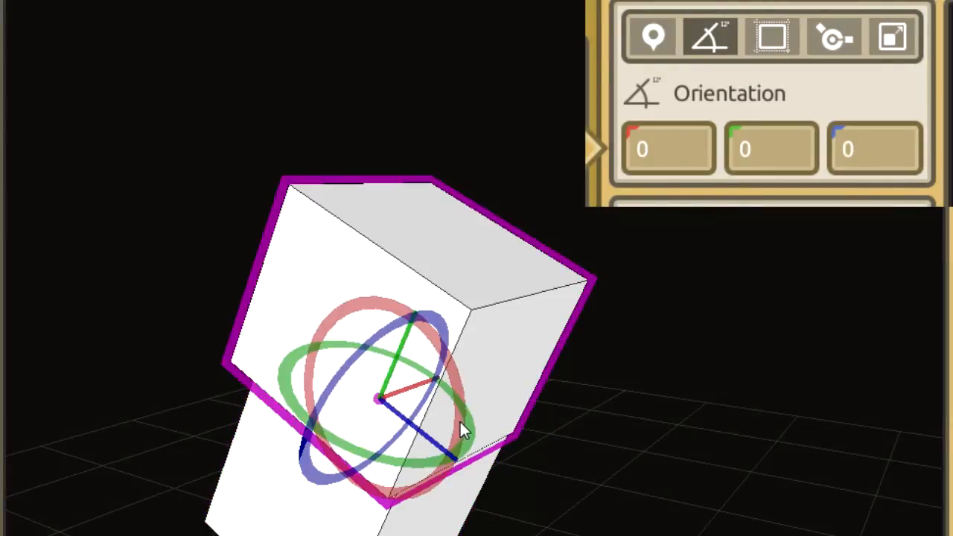
{"action": "left_click_drag", "start_coordinate": [460, 421], "coordinate": [463, 406]}
{"action": "left_click", "coordinate": [669, 149]}
{"action": "type", "text": "0"}
Step: Rotate the lower parent block about X to about -45 degrees, and adjust the tilt of the stack
{"action": "left_click_drag", "start_coordinate": [456, 492], "coordinate": [281, 508]}
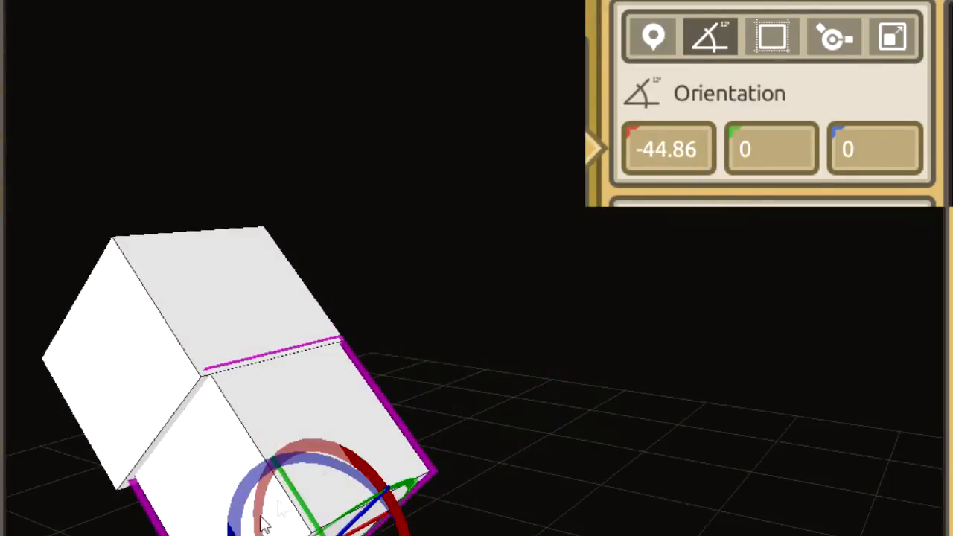
{"action": "middle_click_drag", "start_coordinate": [392, 447], "coordinate": [378, 445]}
{"action": "left_click_drag", "start_coordinate": [259, 373], "coordinate": [304, 305]}
{"action": "left_click_drag", "start_coordinate": [417, 417], "coordinate": [423, 394]}
Step: Rotate the selected block once more, and reset its orientation to 0
{"action": "left_click", "coordinate": [468, 256]}
{"action": "middle_click_drag", "start_coordinate": [470, 258], "coordinate": [585, 287]}
{"action": "left_click_drag", "start_coordinate": [414, 249], "coordinate": [426, 223]}
{"action": "type", "text": "0"}
{"action": "left_click", "coordinate": [547, 211]}
{"action": "middle_click_drag", "start_coordinate": [547, 212], "coordinate": [406, 173]}
Step: Examine the pivot points of the humanoid's upper left arm, lower left arm and upper body
{"action": "left_click", "coordinate": [525, 347]}
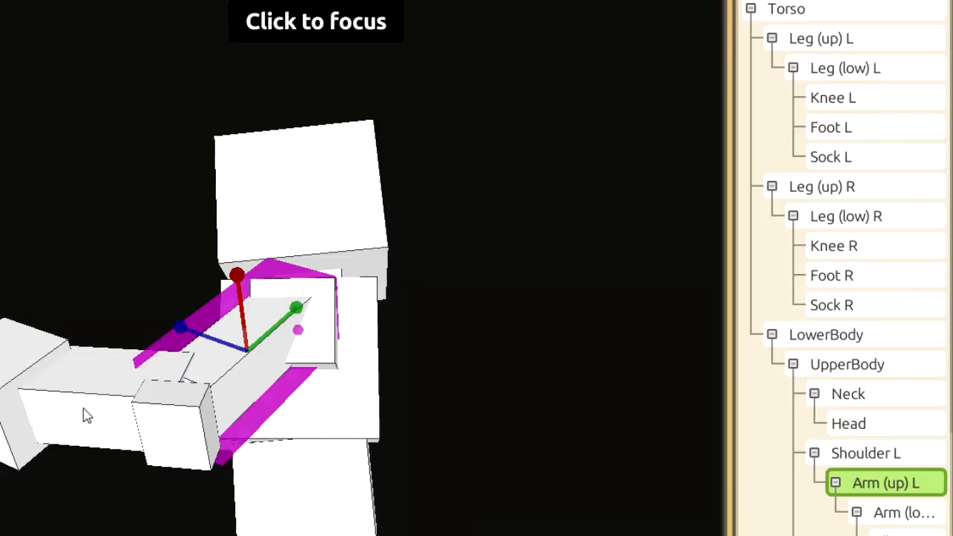
{"action": "left_click", "coordinate": [84, 415]}
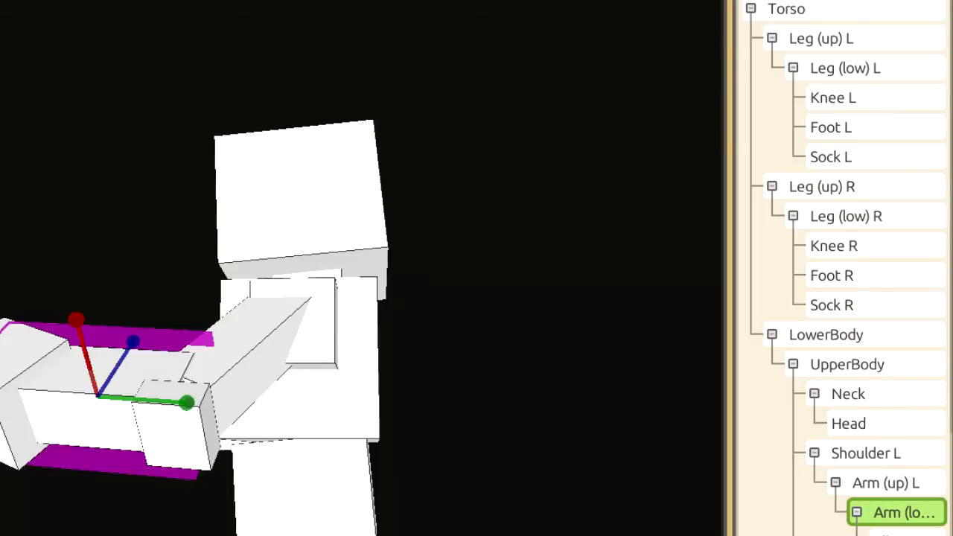
{"action": "left_click", "coordinate": [1, 227]}
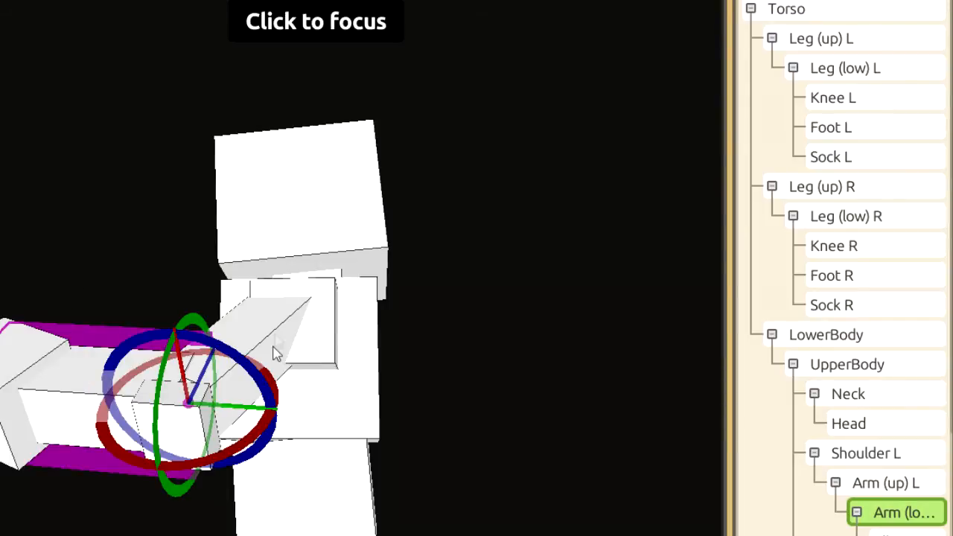
{"action": "left_click", "coordinate": [275, 321]}
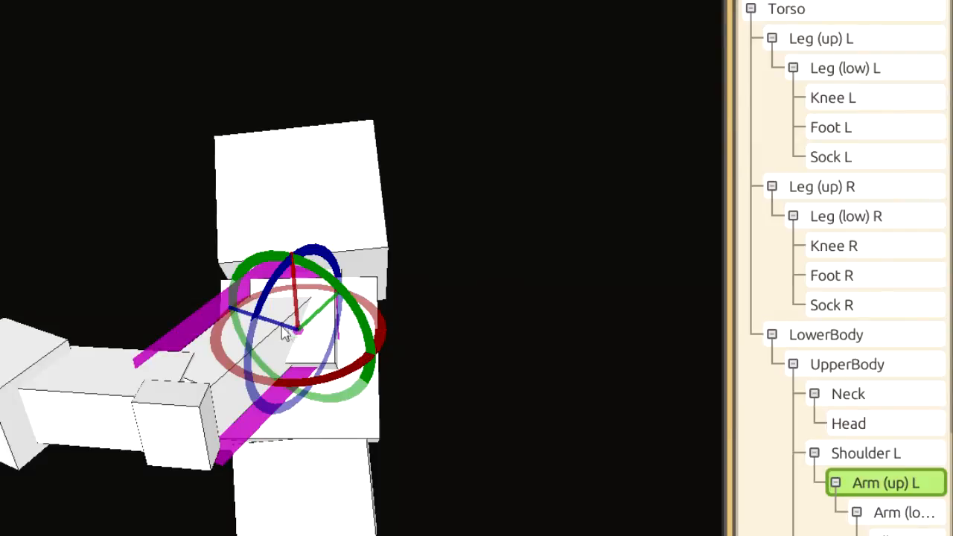
{"action": "middle_click_drag", "start_coordinate": [474, 352], "coordinate": [477, 387]}
{"action": "left_click", "coordinate": [385, 390]}
{"action": "middle_click_drag", "start_coordinate": [413, 417], "coordinate": [445, 434]}
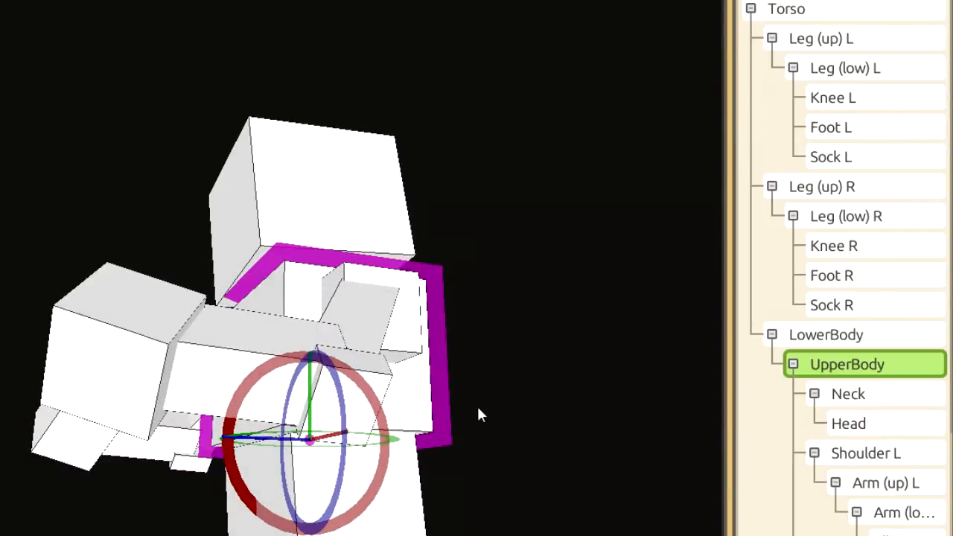
{"action": "middle_click_drag", "start_coordinate": [477, 404], "coordinate": [498, 405]}
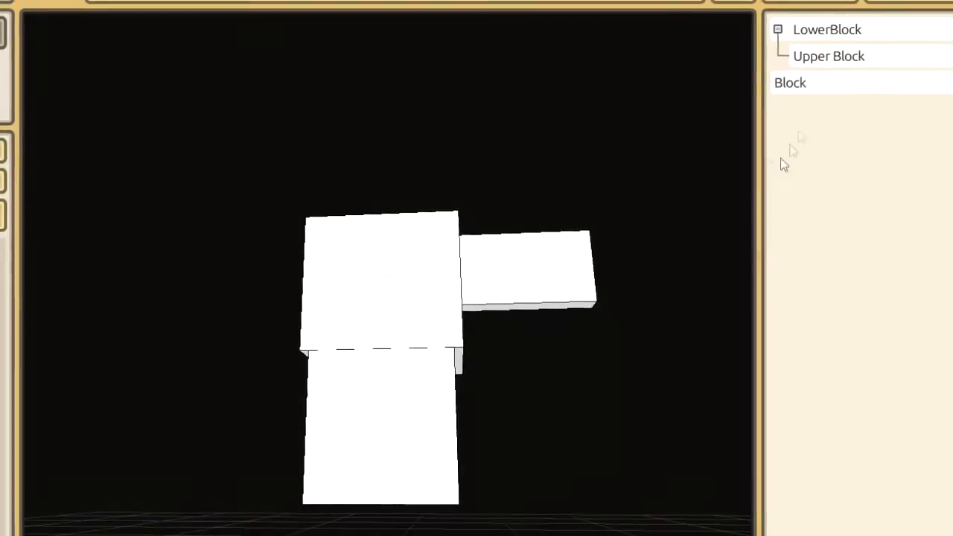
Step: Rename the side block as BlockR
{"action": "left_click", "coordinate": [819, 100]}
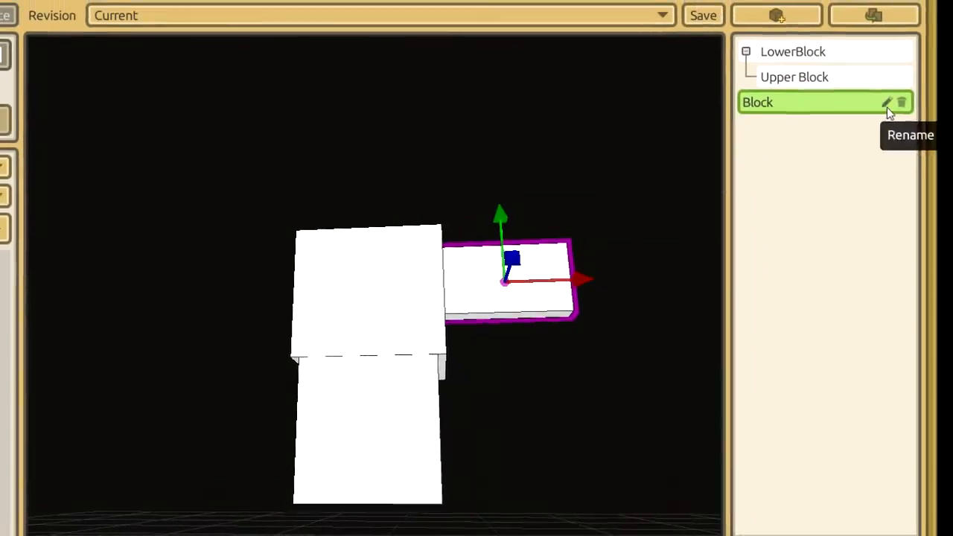
{"action": "left_click", "coordinate": [888, 100]}
{"action": "type", "text": "R"}
{"action": "left_click", "coordinate": [369, 384]}
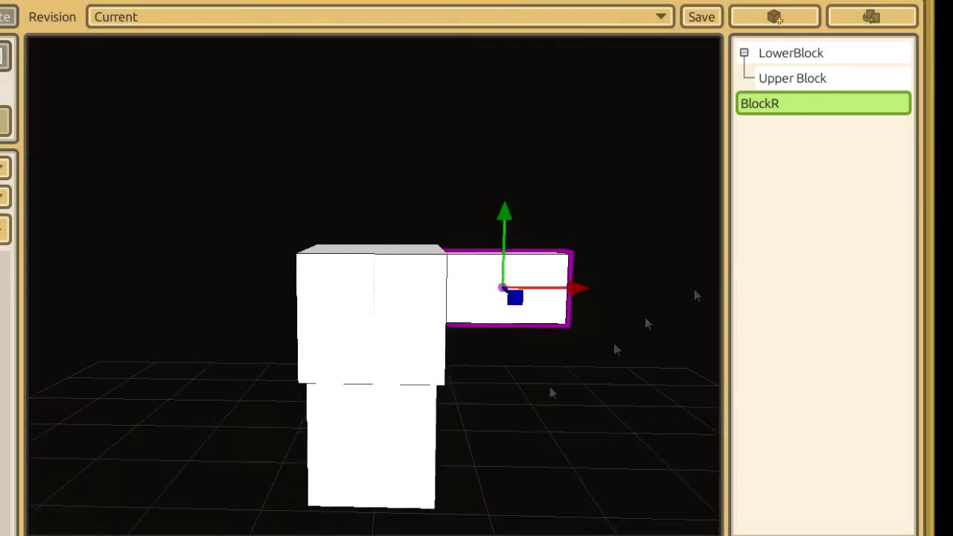
Step: Duplicate BlockR as BlockL, mirrored along X
{"action": "left_click", "coordinate": [871, 17]}
{"action": "left_click", "coordinate": [175, 365]}
{"action": "left_click", "coordinate": [149, 305]}
{"action": "key", "text": "BackSpace"}
{"action": "type", "text": "L"}
{"action": "left_click", "coordinate": [370, 409]}
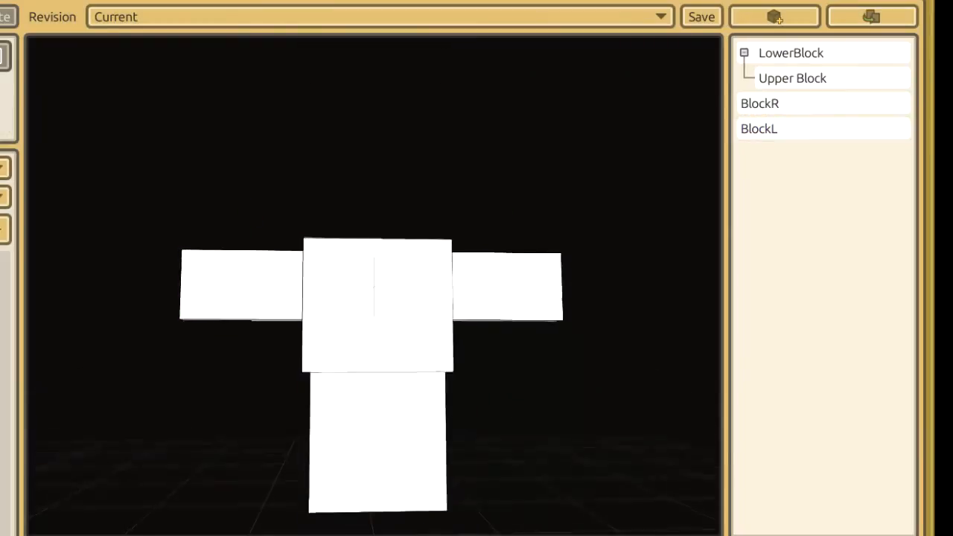
Step: Make BlockR and BlockL children of Upper Block
{"action": "left_click", "coordinate": [778, 79]}
{"action": "left_click_drag", "start_coordinate": [769, 106], "coordinate": [798, 79]}
{"action": "left_click_drag", "start_coordinate": [774, 129], "coordinate": [804, 80]}
Step: Nudge LowerBlock, Upper Block, BlockR and BlockL vertically along the Y axis
{"action": "left_click", "coordinate": [377, 425]}
{"action": "mouse_move", "coordinate": [374, 437]}
{"action": "left_mouse_down"}
{"action": "mouse_move", "coordinate": [375, 422]}
{"action": "mouse_move", "coordinate": [375, 429]}
{"action": "left_mouse_up"}
{"action": "left_click", "coordinate": [376, 311]}
{"action": "mouse_move", "coordinate": [375, 290]}
{"action": "left_mouse_down"}
{"action": "mouse_move", "coordinate": [377, 240]}
{"action": "mouse_move", "coordinate": [376, 287]}
{"action": "left_mouse_up"}
{"action": "left_click", "coordinate": [536, 282]}
{"action": "left_click_drag", "start_coordinate": [498, 213], "coordinate": [497, 216]}
{"action": "left_click", "coordinate": [286, 257]}
{"action": "left_click_drag", "start_coordinate": [247, 211], "coordinate": [246, 213]}
Step: Shift BlockR and BlockL along X so that their pivots sit at the ends facing Upper Block
{"action": "left_click", "coordinate": [425, 183]}
{"action": "middle_click_drag", "start_coordinate": [426, 183], "coordinate": [618, 197]}
{"action": "middle_click_drag", "start_coordinate": [553, 428], "coordinate": [517, 260]}
{"action": "left_click", "coordinate": [517, 260]}
{"action": "left_click_drag", "start_coordinate": [585, 279], "coordinate": [654, 278]}
{"action": "left_click", "coordinate": [215, 280]}
{"action": "left_click_drag", "start_coordinate": [330, 279], "coordinate": [369, 279]}
{"action": "key", "text": "w"}
{"action": "middle_click_drag", "start_coordinate": [369, 280], "coordinate": [395, 298]}
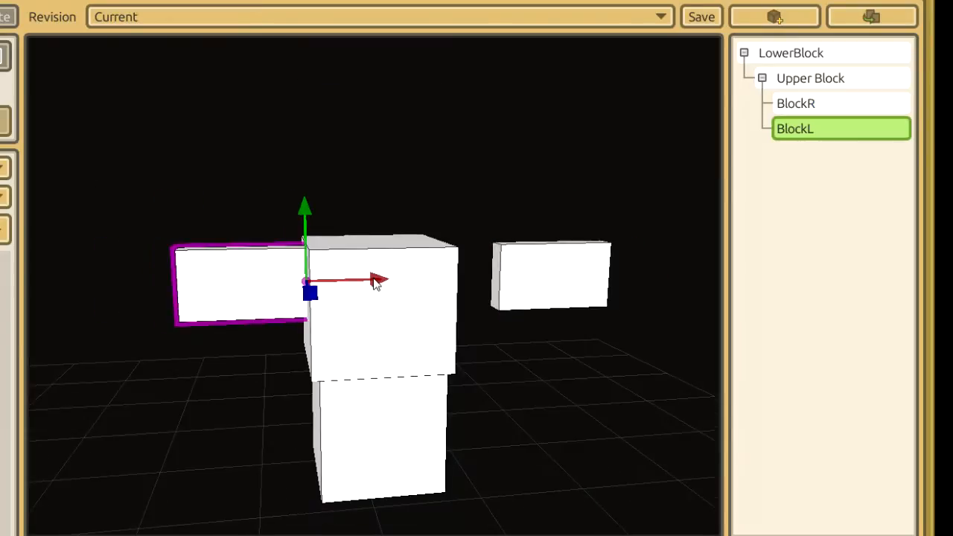
Step: Move BlockR along X back against the side of Upper Block
{"action": "left_click", "coordinate": [552, 280]}
{"action": "left_click_drag", "start_coordinate": [572, 283], "coordinate": [534, 283]}
{"action": "middle_click_drag", "start_coordinate": [534, 286], "coordinate": [476, 276]}
{"action": "left_click_drag", "start_coordinate": [525, 287], "coordinate": [521, 287]}
Step: Raise Upper Block with its attached side blocks, and undo the move
{"action": "left_click", "coordinate": [476, 366]}
{"action": "middle_click_drag", "start_coordinate": [477, 366], "coordinate": [524, 388]}
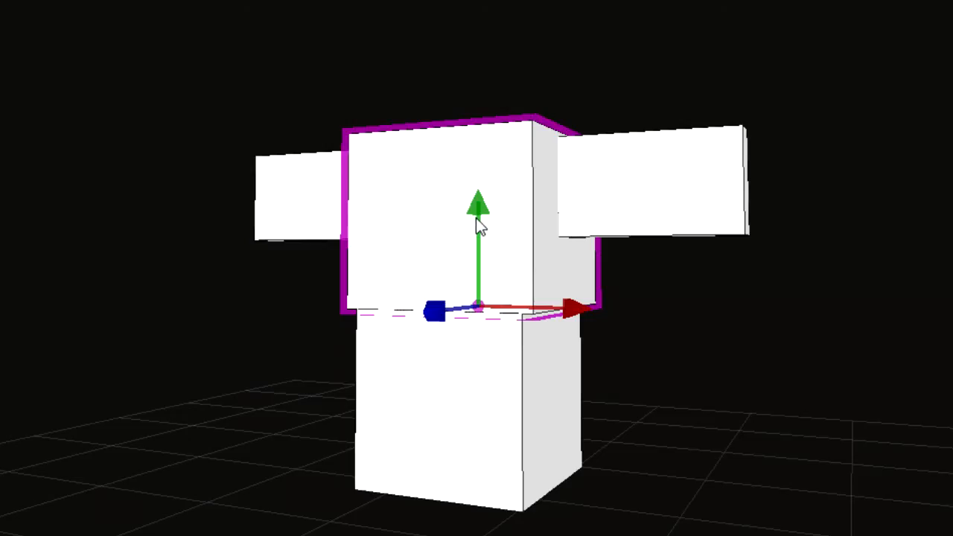
{"action": "left_click_drag", "start_coordinate": [478, 198], "coordinate": [492, 180]}
{"action": "key", "text": "ctrl+z"}
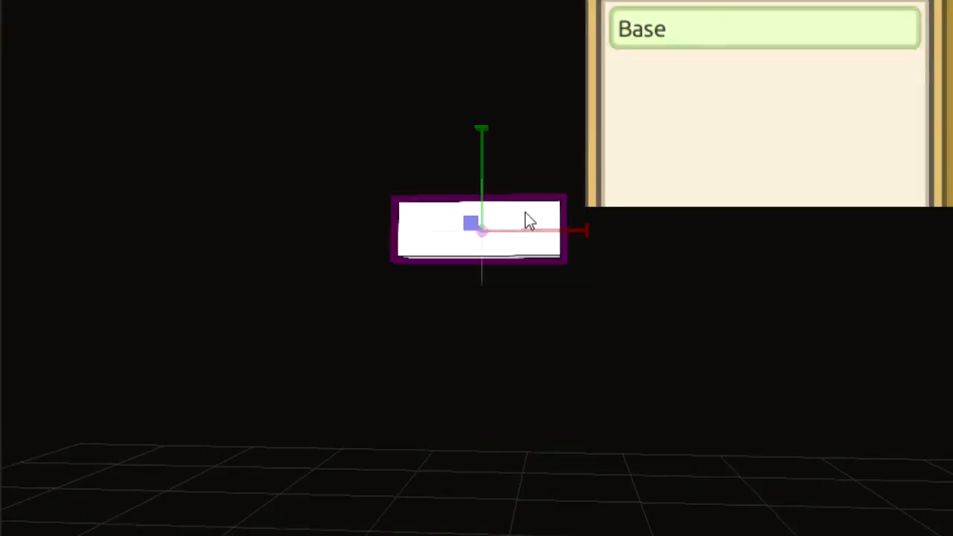
Step: Duplicate the Base block as StartR
{"action": "key", "text": "ctrl+d"}
{"action": "type", "text": "Start"}
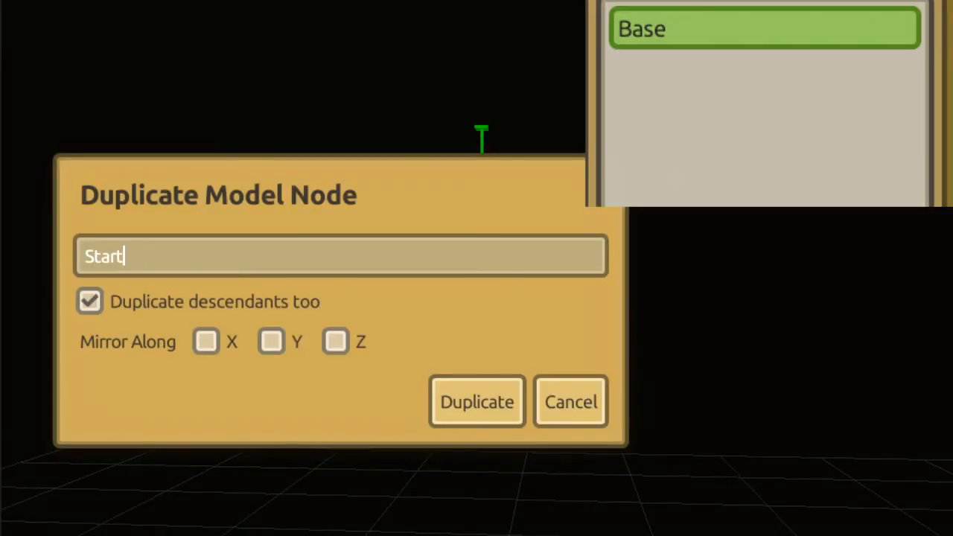
{"action": "type", "text": "R"}
{"action": "key", "text": "Return"}
Step: Move StartR along X out beside Base and tilt its outer end downward
{"action": "left_click_drag", "start_coordinate": [585, 228], "coordinate": [838, 238]}
{"action": "key", "text": "e"}
{"action": "left_click_drag", "start_coordinate": [743, 244], "coordinate": [725, 290]}
Step: Shorten StartR along its length and move it so that its inner end meets the side of Base
{"action": "key", "text": "r"}
{"action": "key", "text": "w"}
{"action": "left_click_drag", "start_coordinate": [809, 324], "coordinate": [785, 311]}
{"action": "left_click_drag", "start_coordinate": [641, 130], "coordinate": [641, 144]}
{"action": "left_click_drag", "start_coordinate": [747, 244], "coordinate": [681, 246]}
{"action": "left_click_drag", "start_coordinate": [573, 143], "coordinate": [574, 129]}
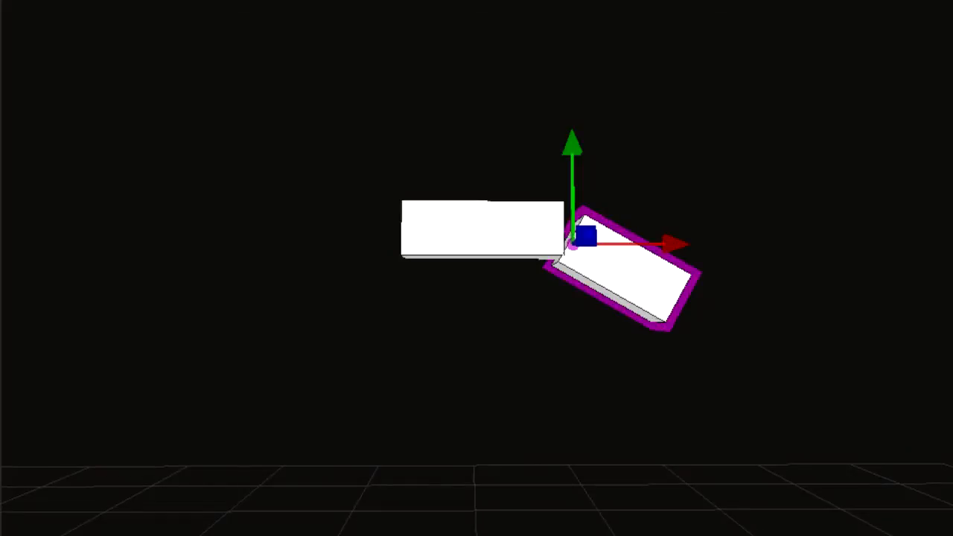
Step: Duplicate StartR as MidR and move the copy outward and down to StartR's lower end
{"action": "key", "text": "ctrl+d"}
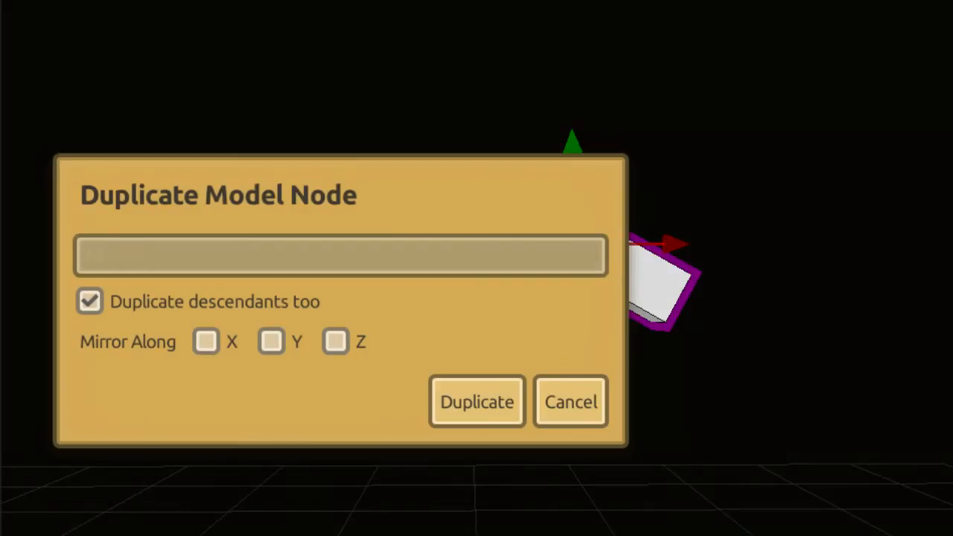
{"action": "type", "text": "MidR"}
{"action": "left_click", "coordinate": [468, 395]}
{"action": "left_click_drag", "start_coordinate": [676, 246], "coordinate": [796, 249]}
{"action": "left_click_drag", "start_coordinate": [690, 144], "coordinate": [691, 208]}
{"action": "middle_click_drag", "start_coordinate": [744, 149], "coordinate": [456, 221]}
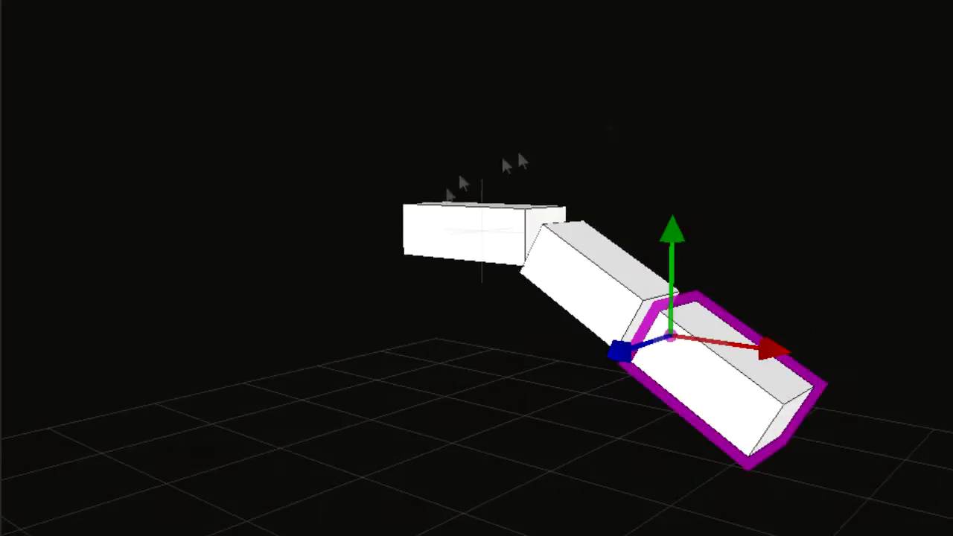
Step: Shorten MidR along its length, keeping it at StartR's lower end, and rotate it about Z until it lies level
{"action": "key", "text": "r"}
{"action": "middle_click_drag", "start_coordinate": [817, 449], "coordinate": [216, 130]}
{"action": "key", "text": "t"}
{"action": "left_click_drag", "start_coordinate": [864, 383], "coordinate": [807, 355]}
{"action": "middle_click_drag", "start_coordinate": [791, 268], "coordinate": [837, 312]}
{"action": "key", "text": "w"}
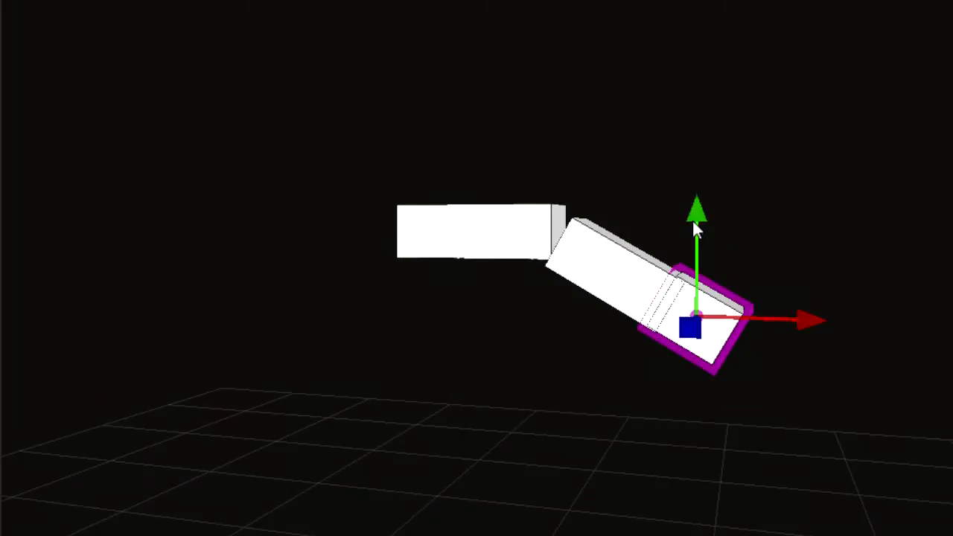
{"action": "key", "text": "e"}
{"action": "left_click_drag", "start_coordinate": [804, 318], "coordinate": [756, 250]}
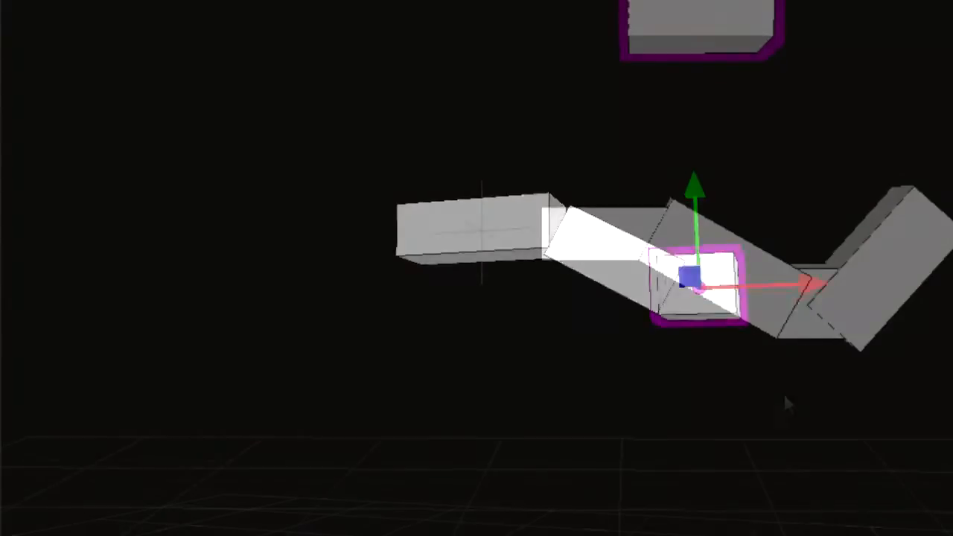
Step: Duplicate StartR with its descendants as StartL, mirrored along X
{"action": "left_click", "coordinate": [655, 214]}
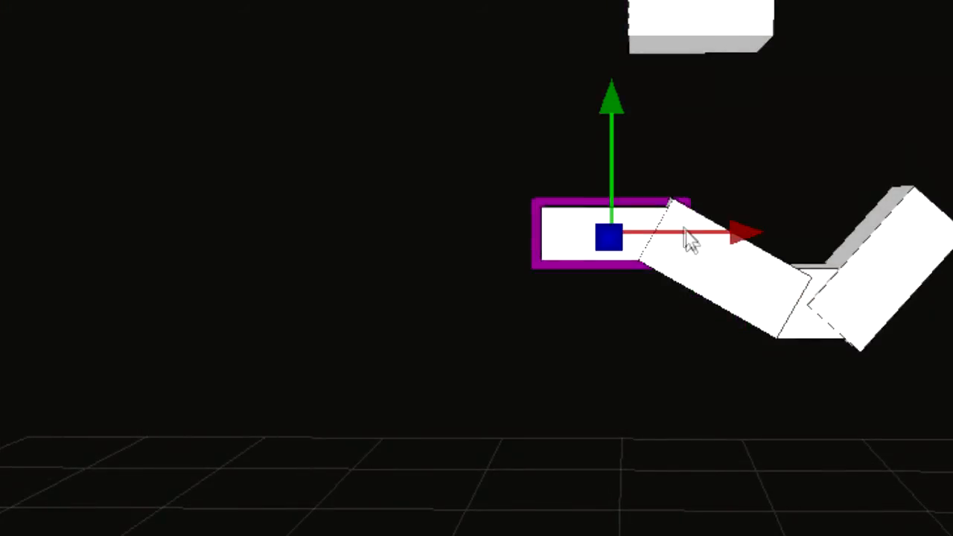
{"action": "left_click", "coordinate": [687, 241]}
{"action": "left_click", "coordinate": [749, 79]}
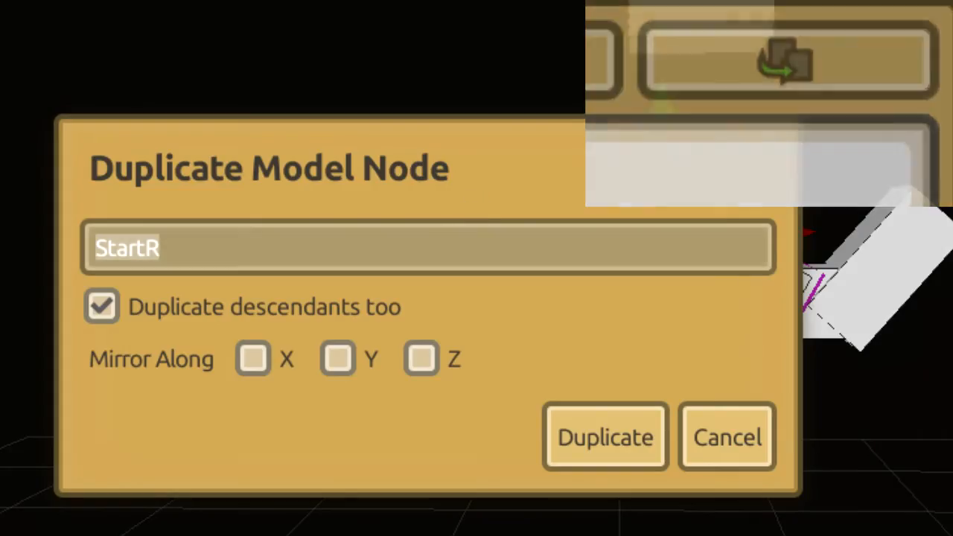
{"action": "left_click", "coordinate": [244, 370]}
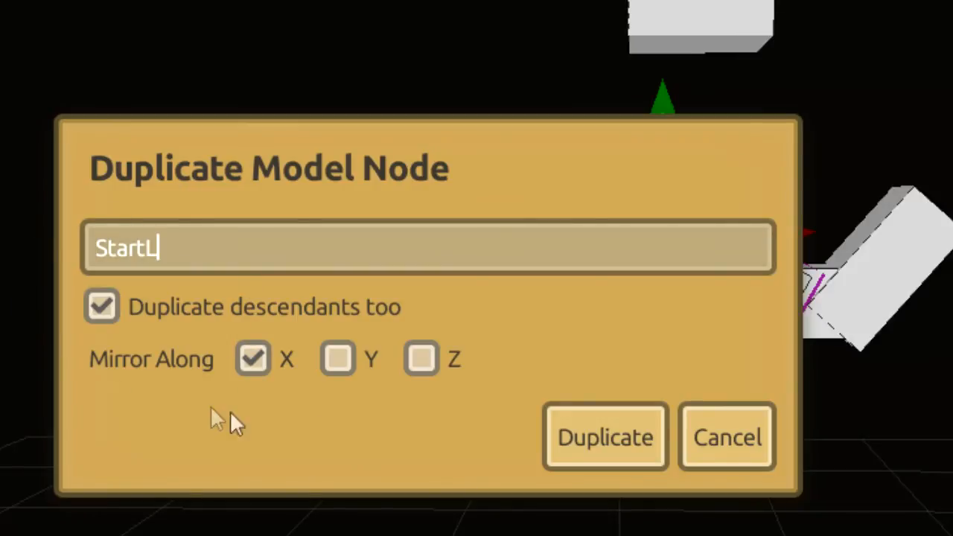
{"action": "left_click", "coordinate": [95, 308]}
{"action": "left_click", "coordinate": [101, 309]}
{"action": "left_click", "coordinate": [618, 447]}
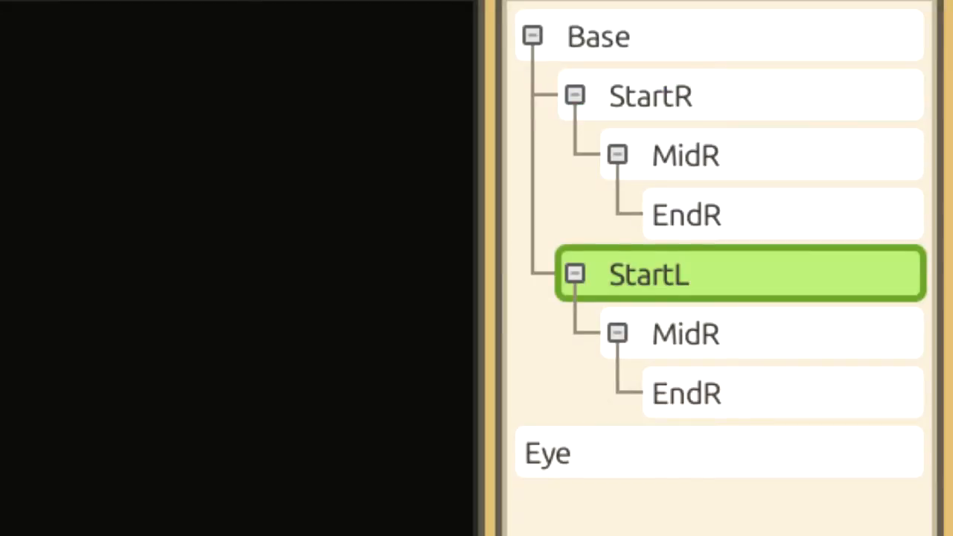
Step: Rename the copied MidR node under StartL as MidL
{"action": "left_click", "coordinate": [700, 337]}
{"action": "left_click", "coordinate": [701, 384]}
{"action": "left_click", "coordinate": [700, 336]}
{"action": "left_click", "coordinate": [698, 395]}
{"action": "left_click", "coordinate": [702, 347]}
{"action": "left_click", "coordinate": [863, 334]}
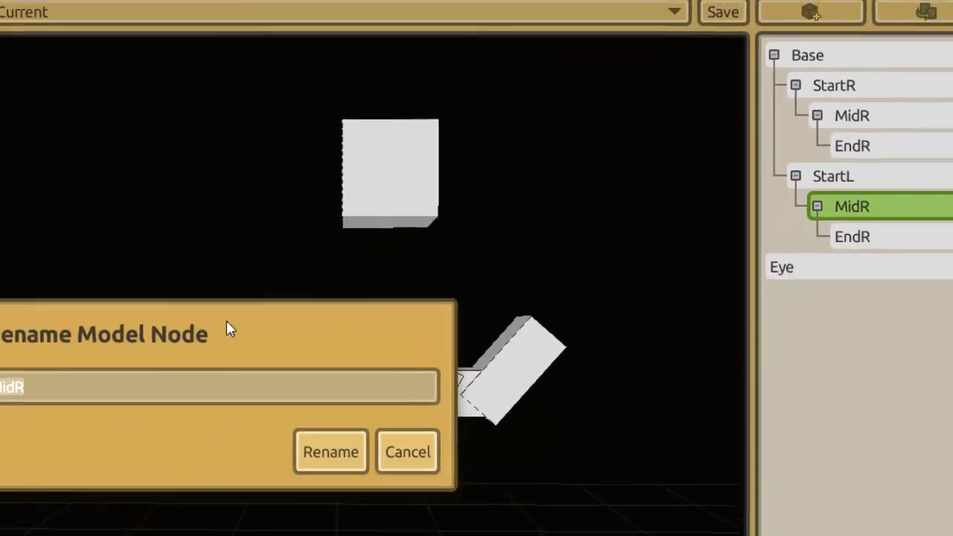
{"action": "left_click", "coordinate": [28, 387]}
{"action": "type", "text": "L"}
{"action": "left_click", "coordinate": [428, 392]}
Step: Rename the copied EndR node under MidL
{"action": "left_click", "coordinate": [886, 211]}
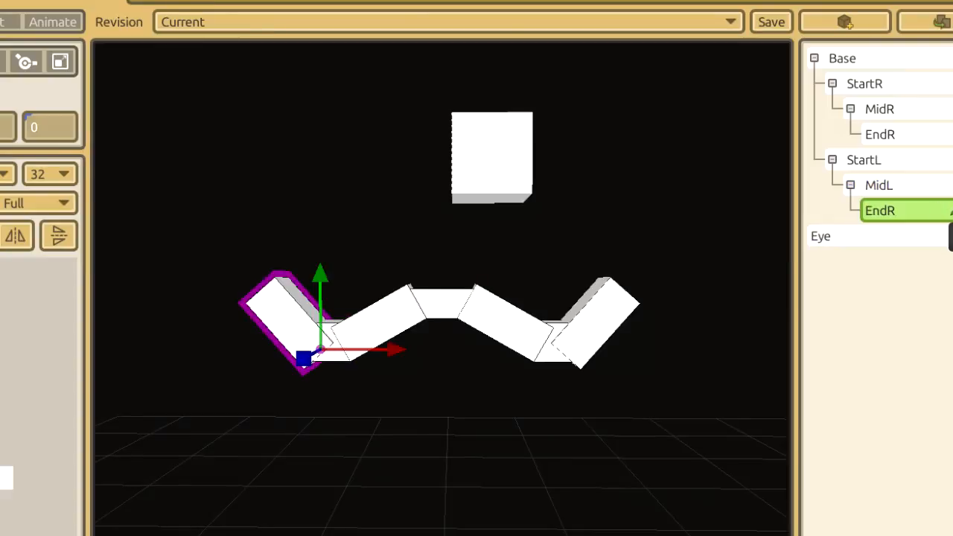
{"action": "key", "text": "F2"}
{"action": "left_click", "coordinate": [186, 337]}
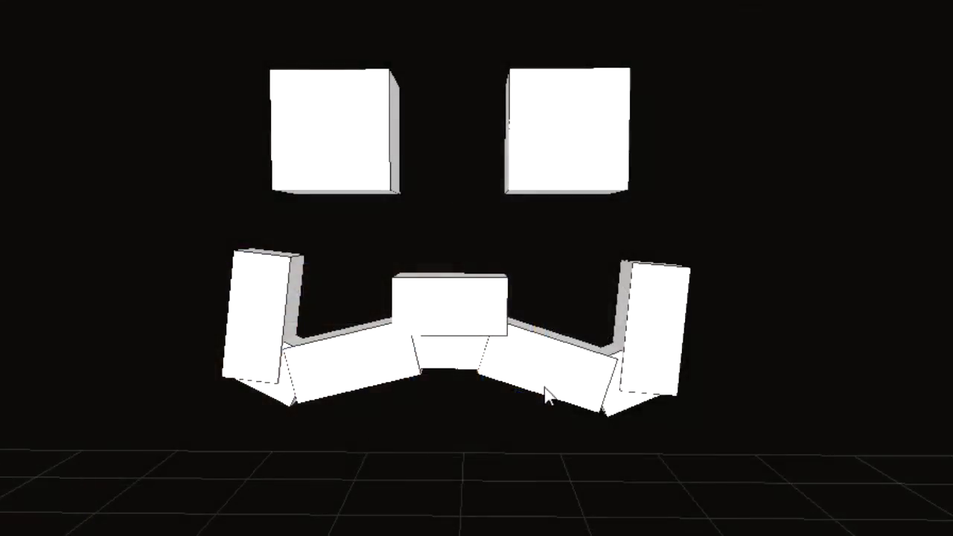
Step: Try to rotate Base about its Z axis together with its attached limbs
{"action": "middle_click_drag", "start_coordinate": [545, 386], "coordinate": [592, 430]}
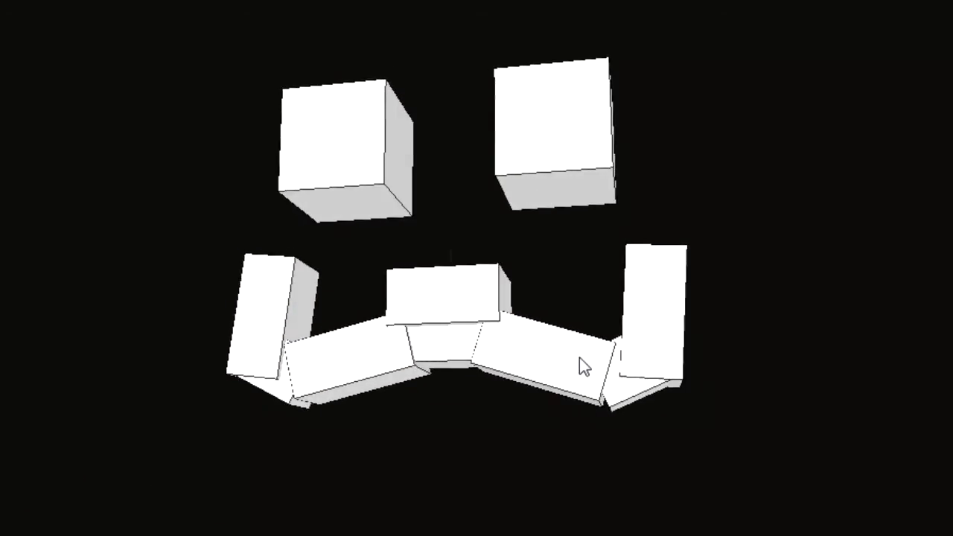
{"action": "left_click", "coordinate": [449, 365]}
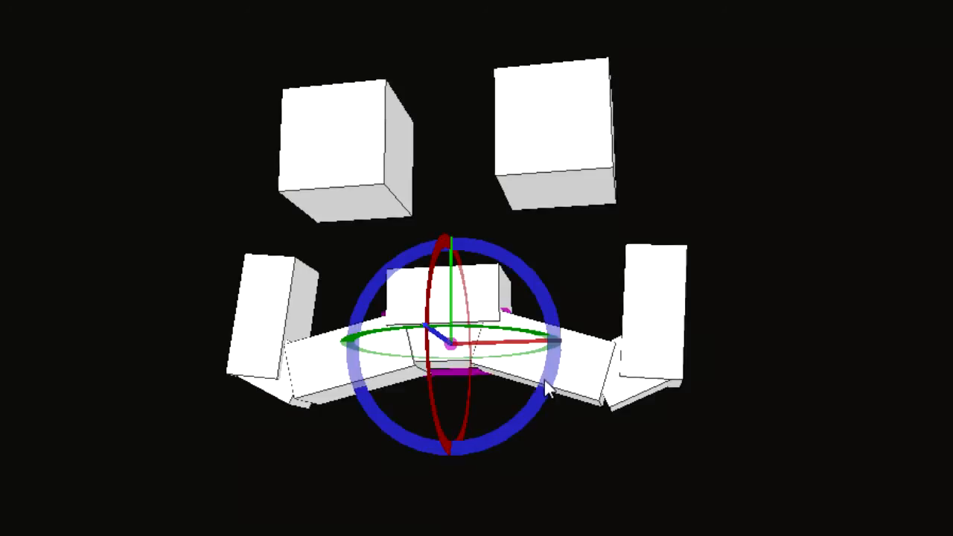
{"action": "left_click_drag", "start_coordinate": [546, 389], "coordinate": [586, 397]}
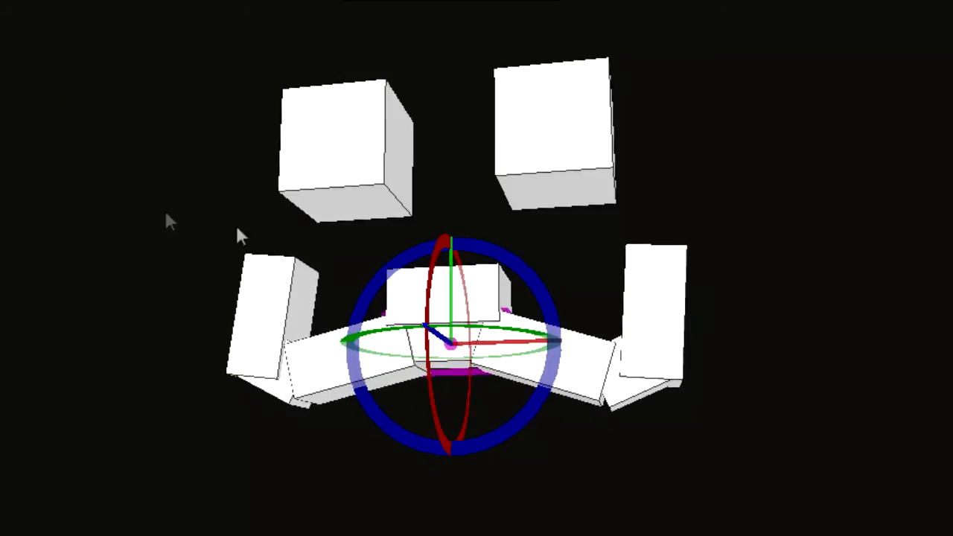
Step: Set StartL's Z orientation to 0 and tilt it downward again about the Z axis
{"action": "left_click", "coordinate": [357, 344]}
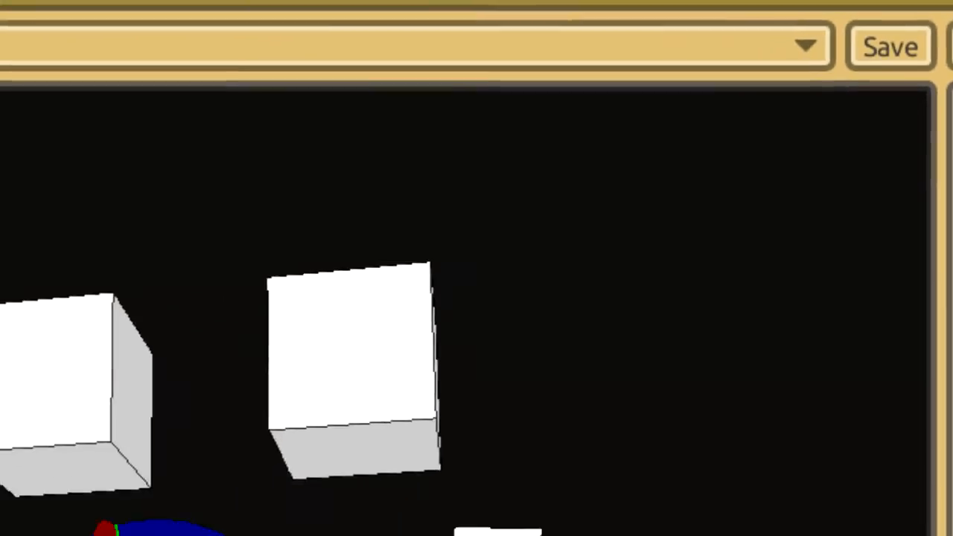
{"action": "type", "text": "0"}
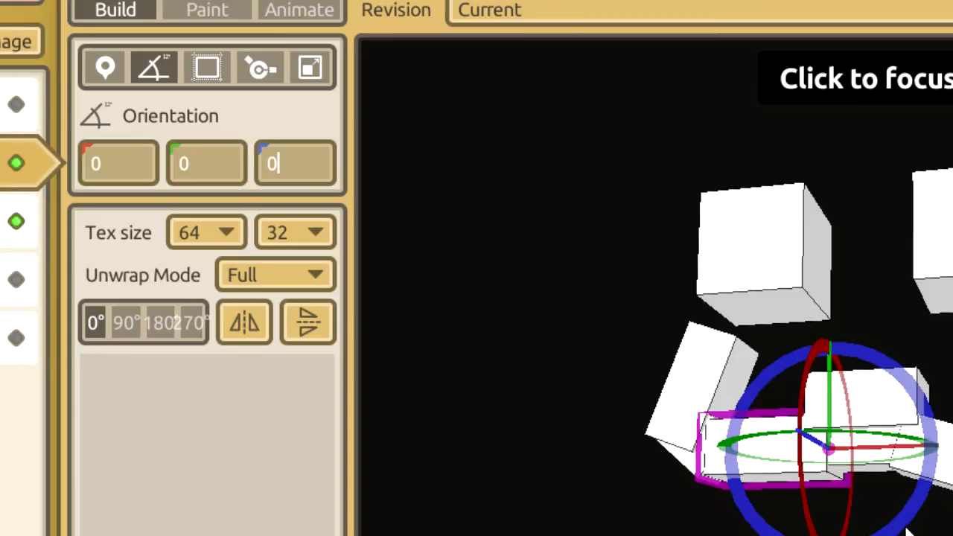
{"action": "left_click_drag", "start_coordinate": [907, 530], "coordinate": [912, 514]}
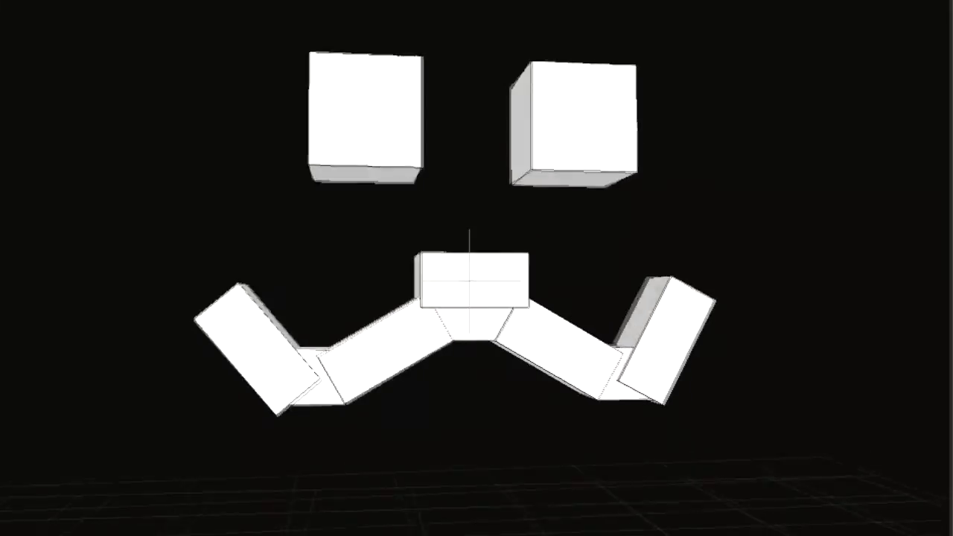
Step: Select the outer end block of the right-hand limb for rotation
{"action": "left_click", "coordinate": [676, 366]}
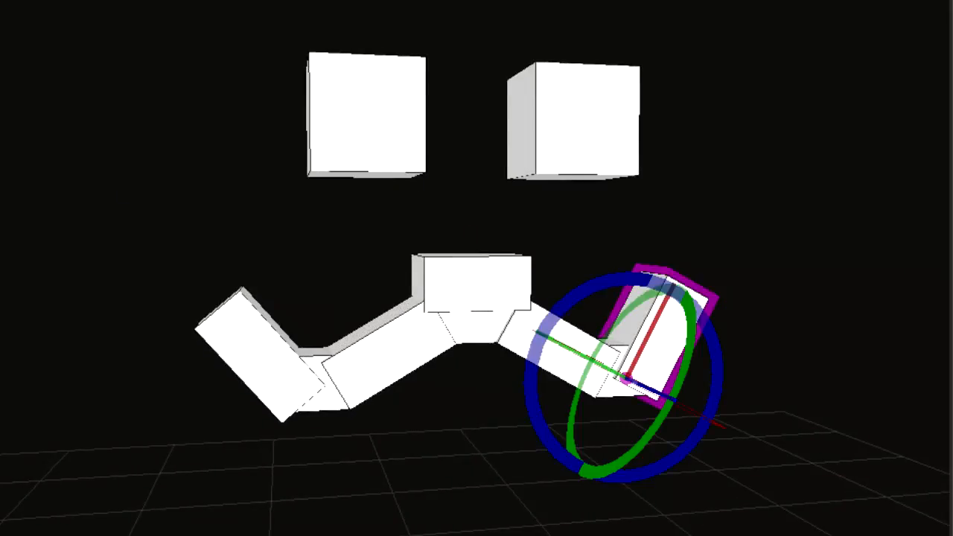